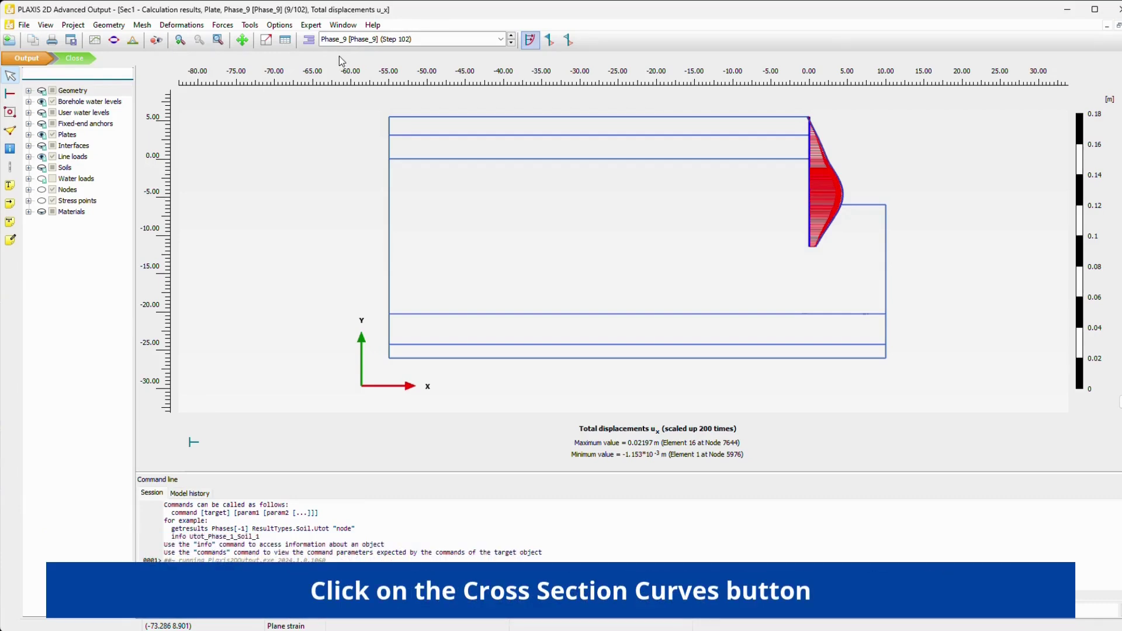
Plot the wall's u_x cross-section curves for Phase_4 to Phase_13, excluding Initial phase to Phase_3
{"action": "left_click", "coordinate": [133, 42]}
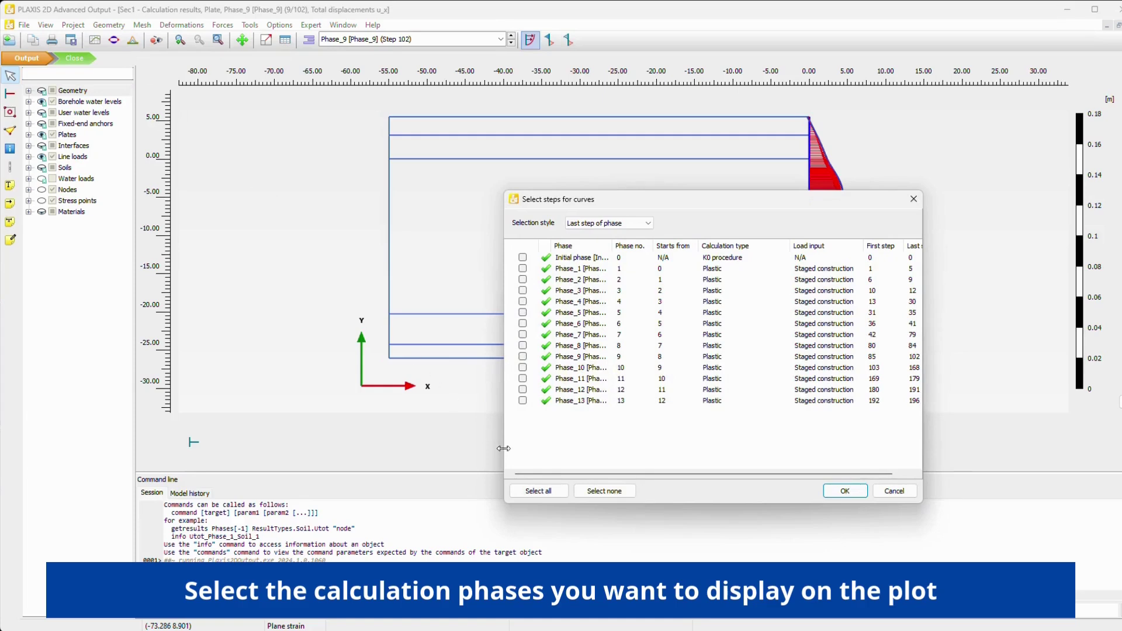
{"action": "left_click", "coordinate": [539, 491]}
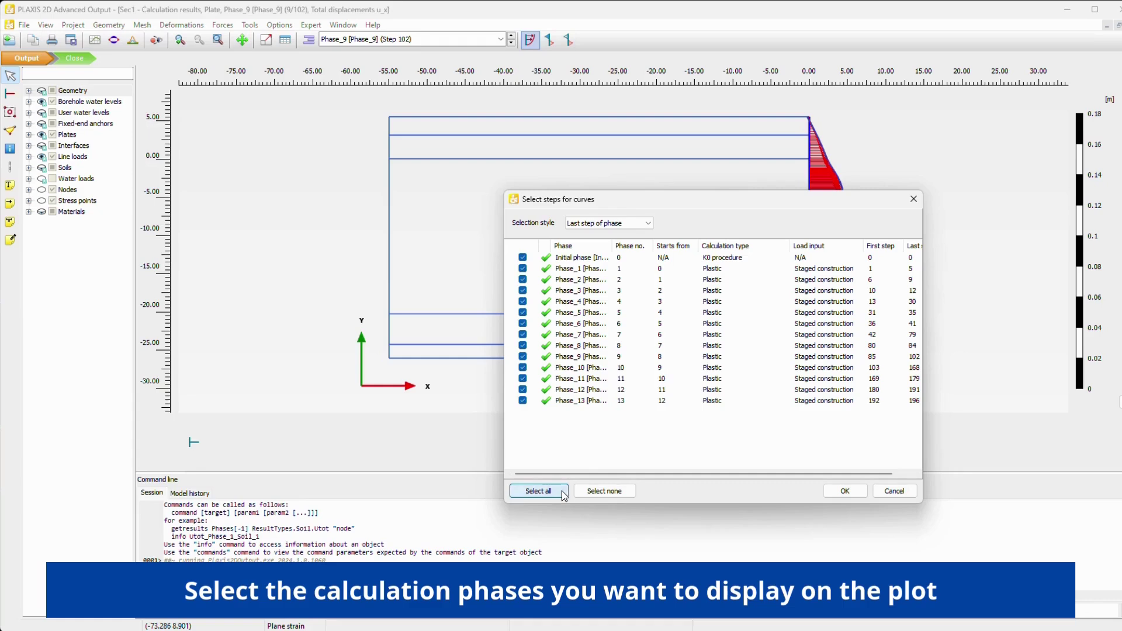
{"action": "left_click", "coordinate": [524, 291]}
{"action": "left_click", "coordinate": [525, 280]}
{"action": "left_click", "coordinate": [524, 269]}
{"action": "left_click", "coordinate": [524, 257]}
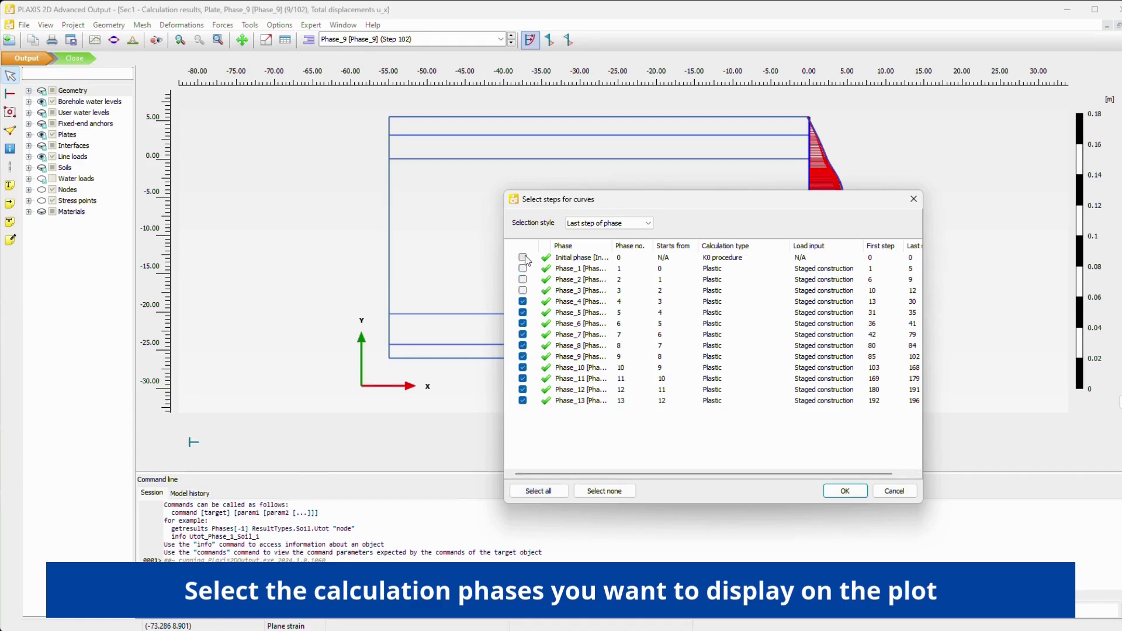
{"action": "left_click", "coordinate": [843, 492]}
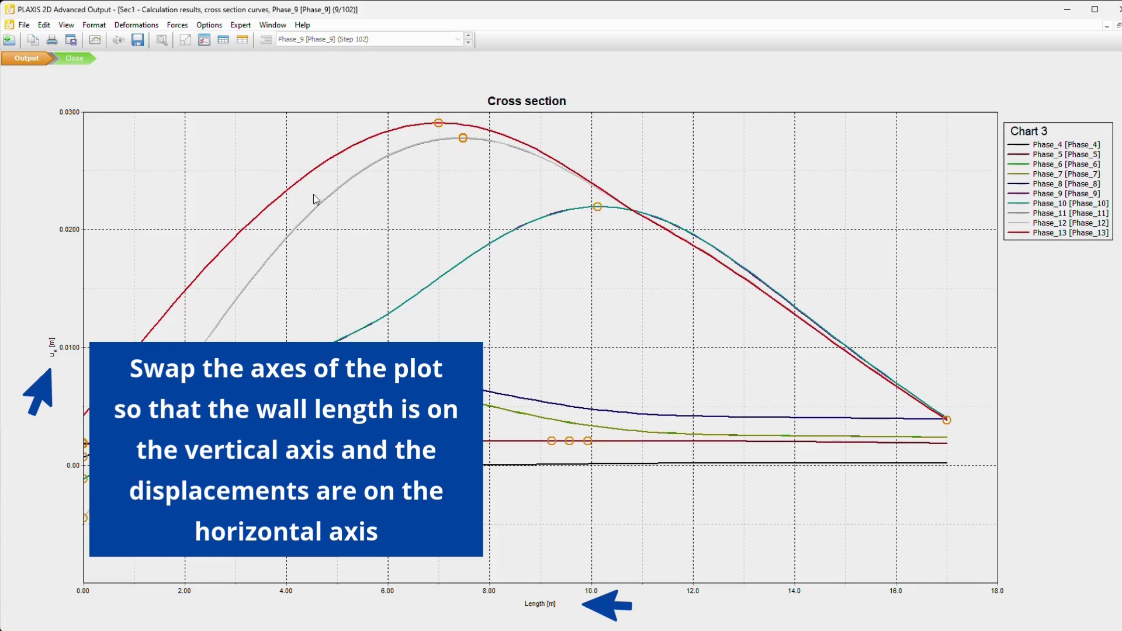
Turn on Exchange axes in chart Settings so wall length is vertical and u_x horizontal
{"action": "left_click", "coordinate": [205, 40]}
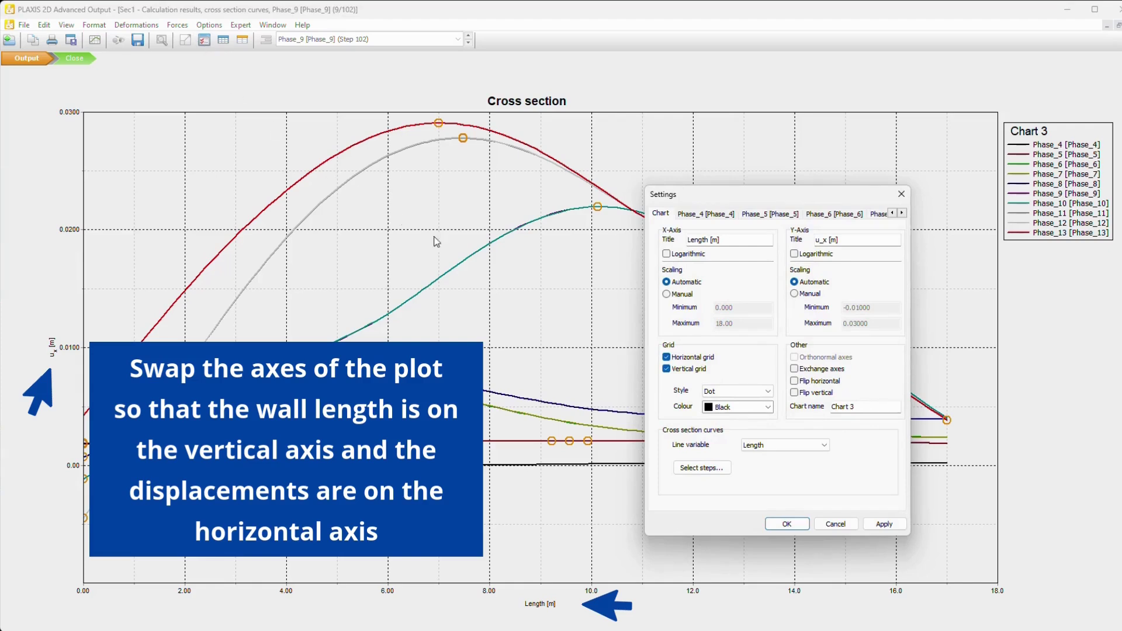
{"action": "left_click", "coordinate": [801, 371]}
{"action": "left_click", "coordinate": [805, 524]}
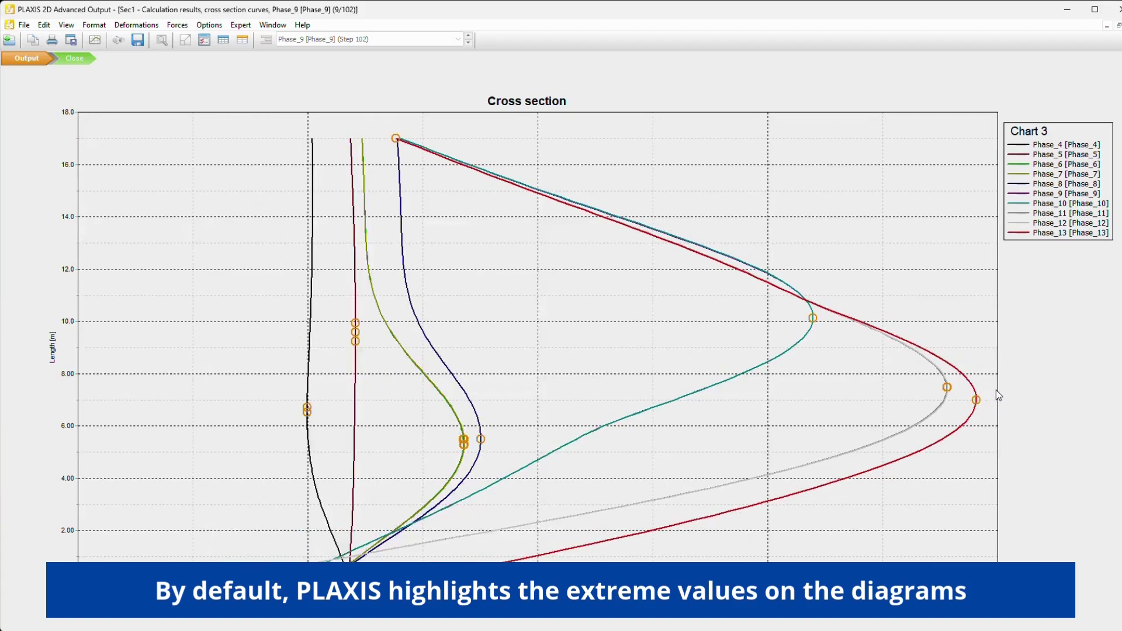
{"action": "mouse_move", "coordinate": [977, 403]}
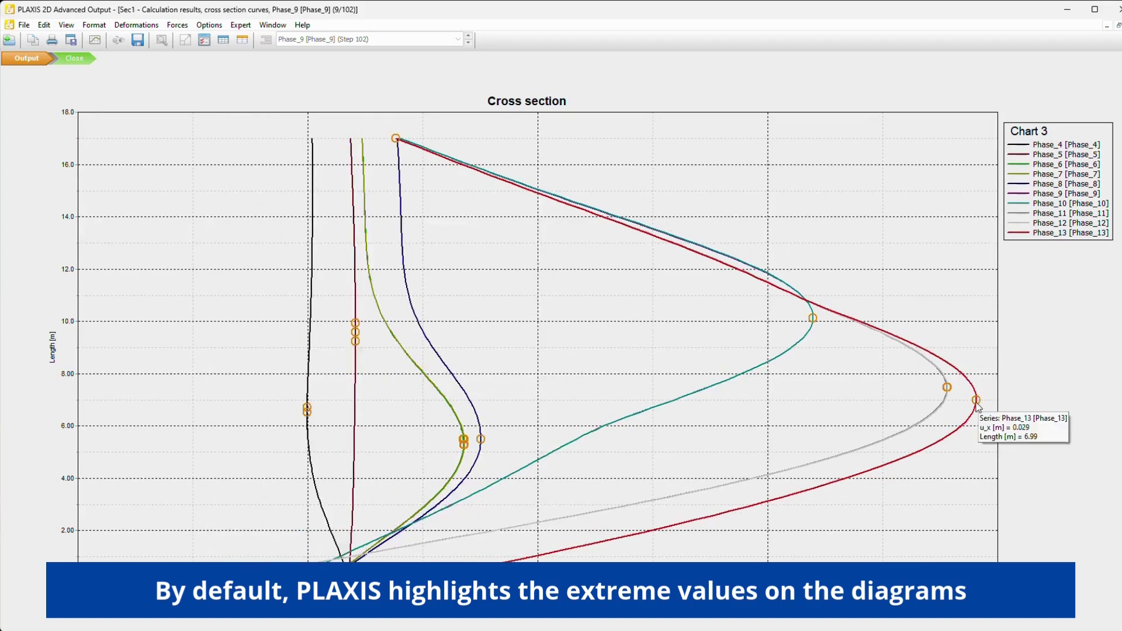
{"action": "mouse_move", "coordinate": [948, 390]}
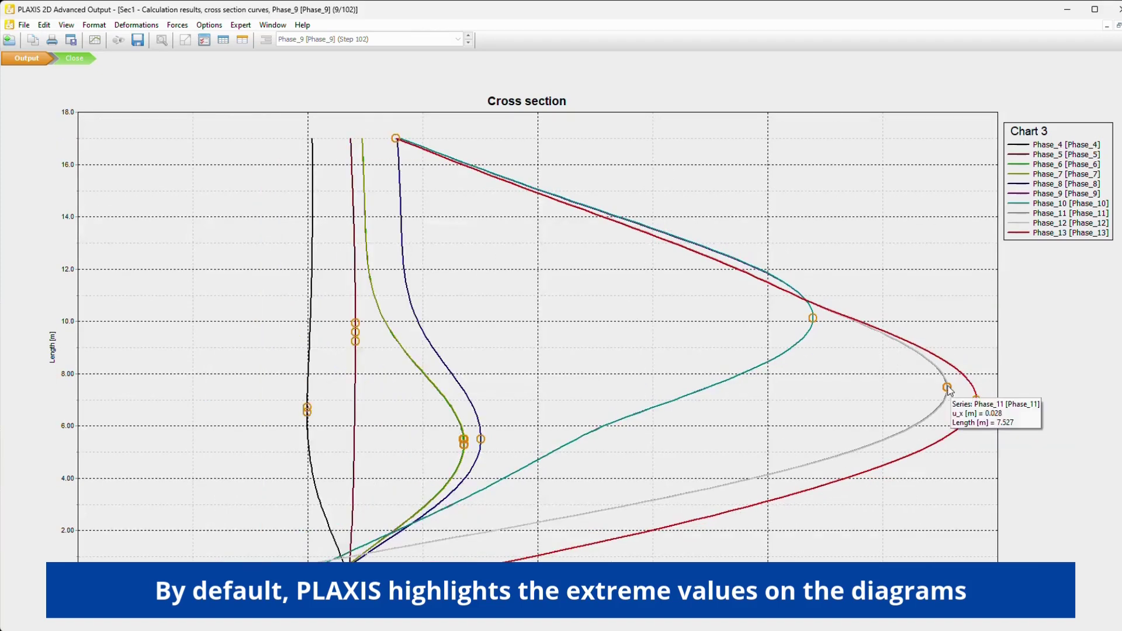
{"action": "mouse_move", "coordinate": [812, 320]}
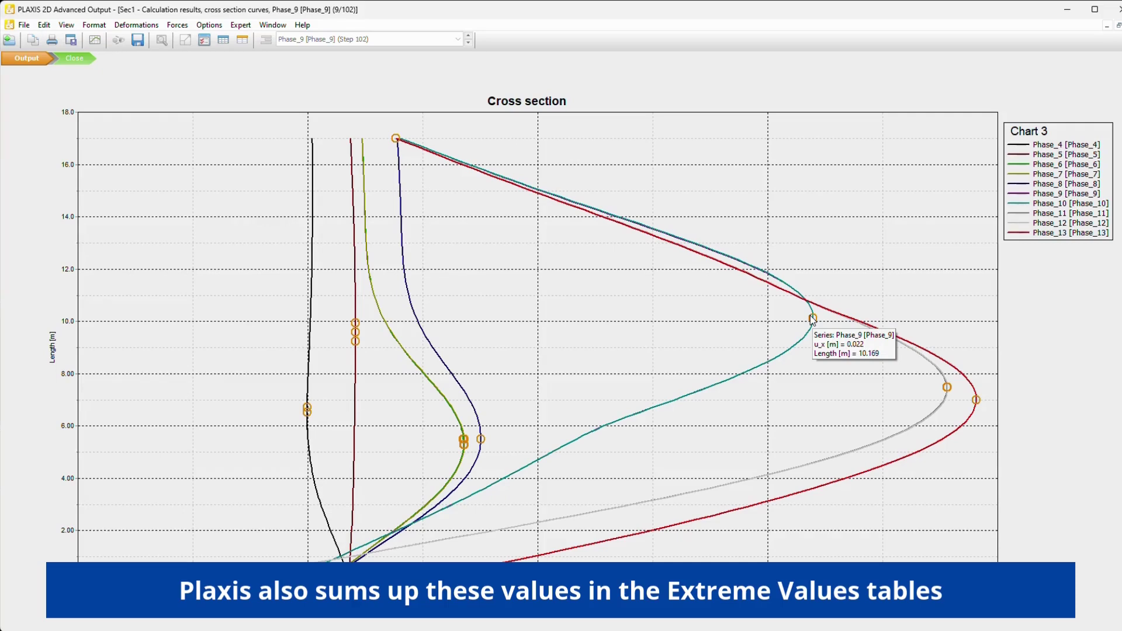
{"action": "left_click", "coordinate": [247, 41]}
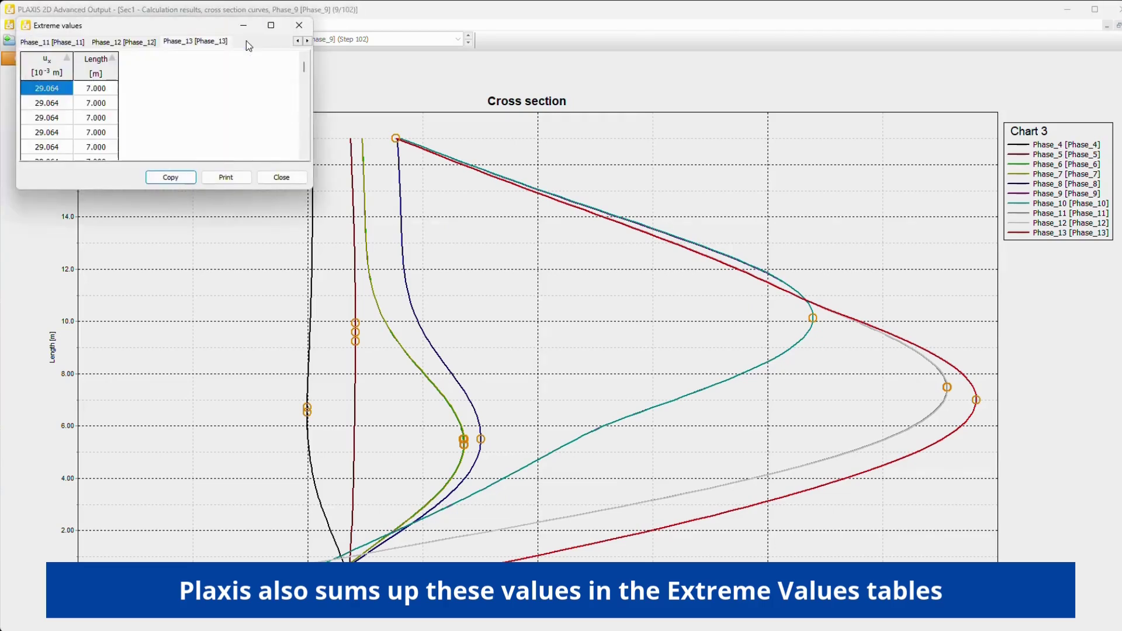
{"action": "left_click_drag", "start_coordinate": [119, 189], "coordinate": [120, 297]}
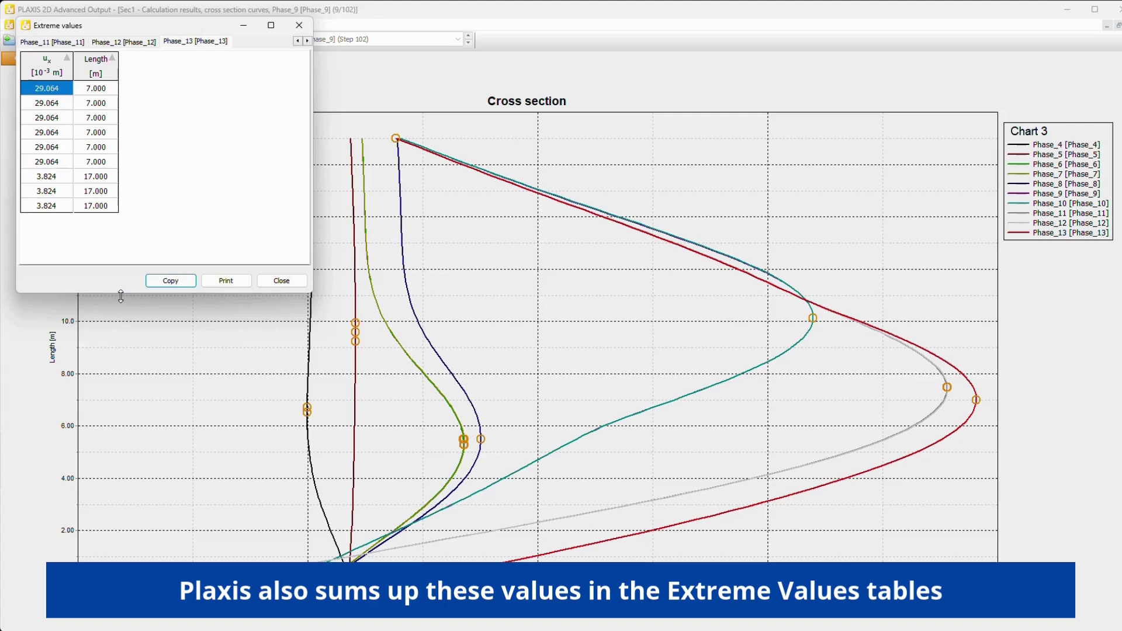
{"action": "left_click", "coordinate": [78, 44]}
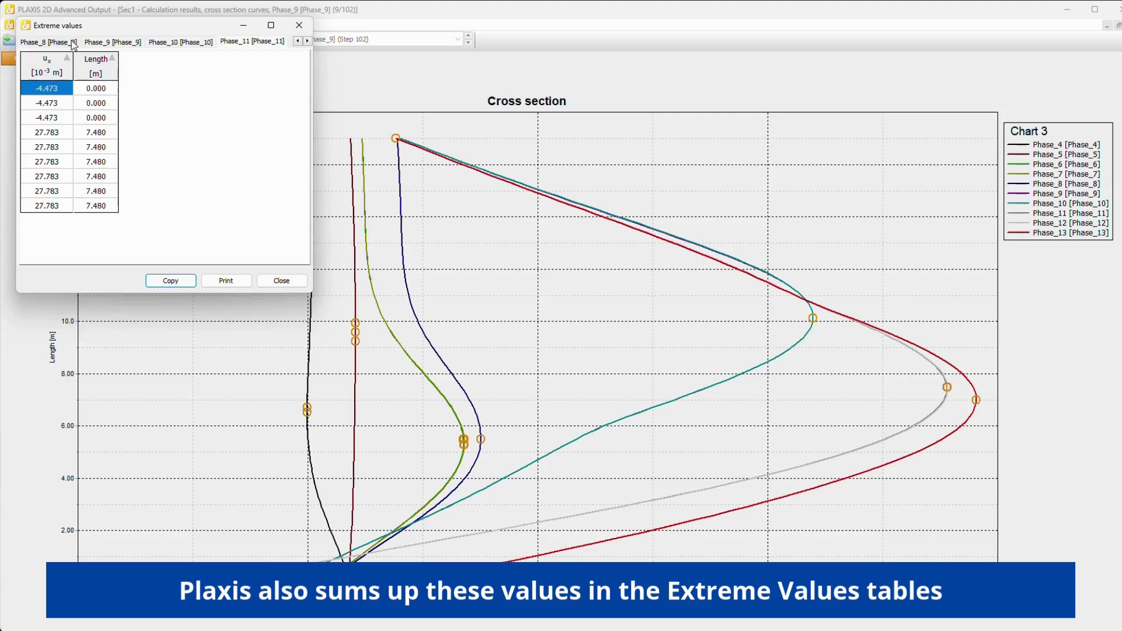
{"action": "left_click", "coordinate": [63, 46]}
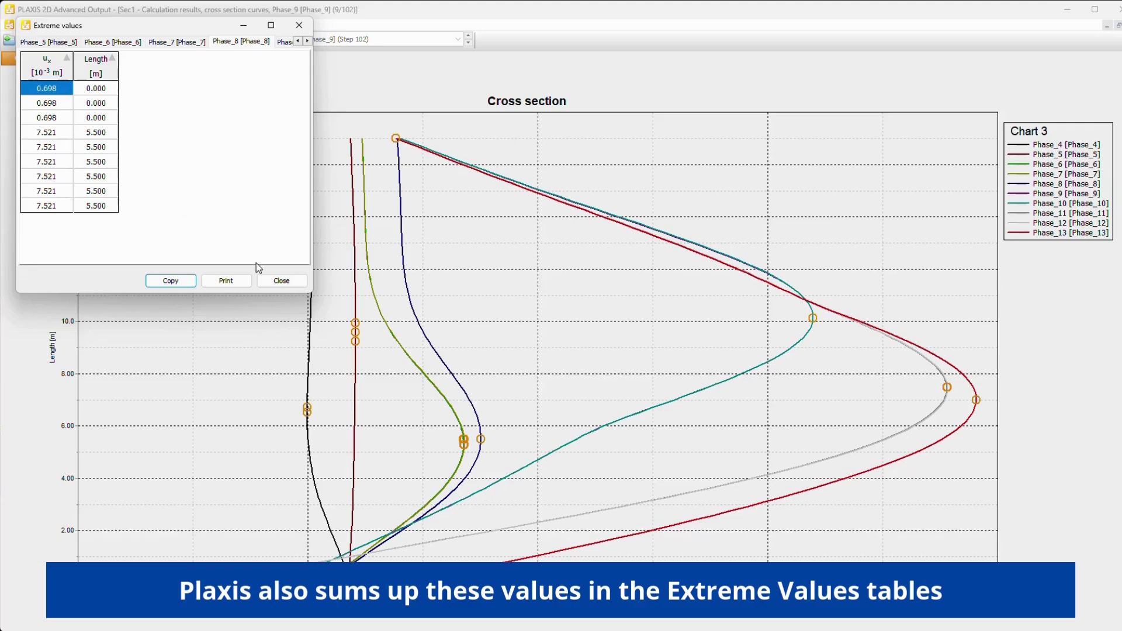
{"action": "left_click", "coordinate": [275, 281]}
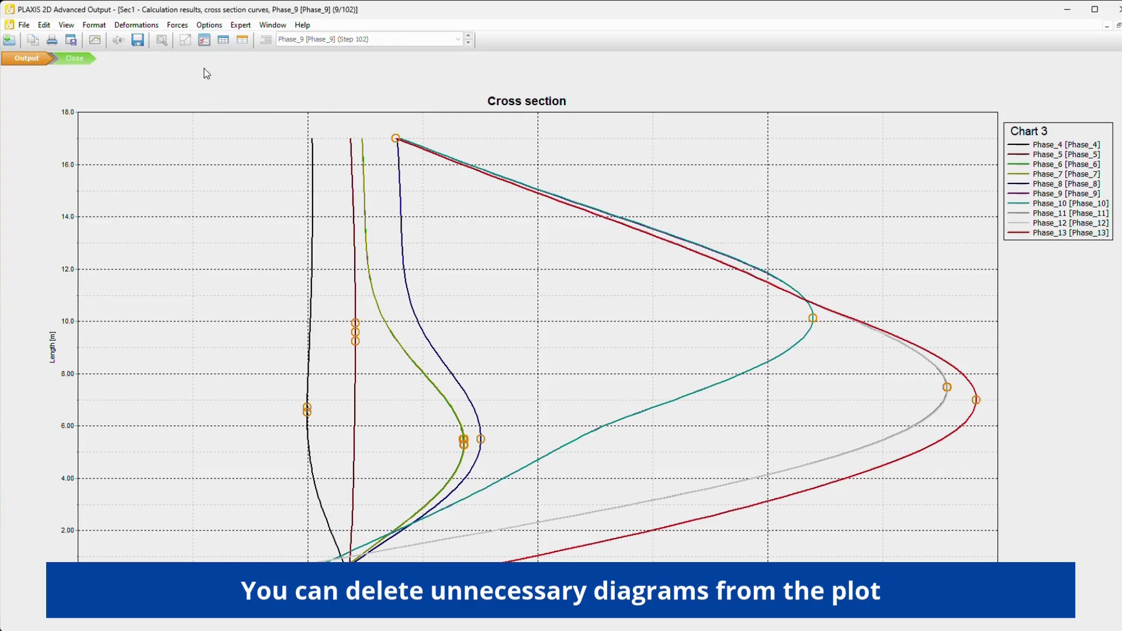
Delete the Phase_4 curve in chart Settings, leaving Phase_5 through Phase_13 plotted
{"action": "left_click", "coordinate": [204, 42]}
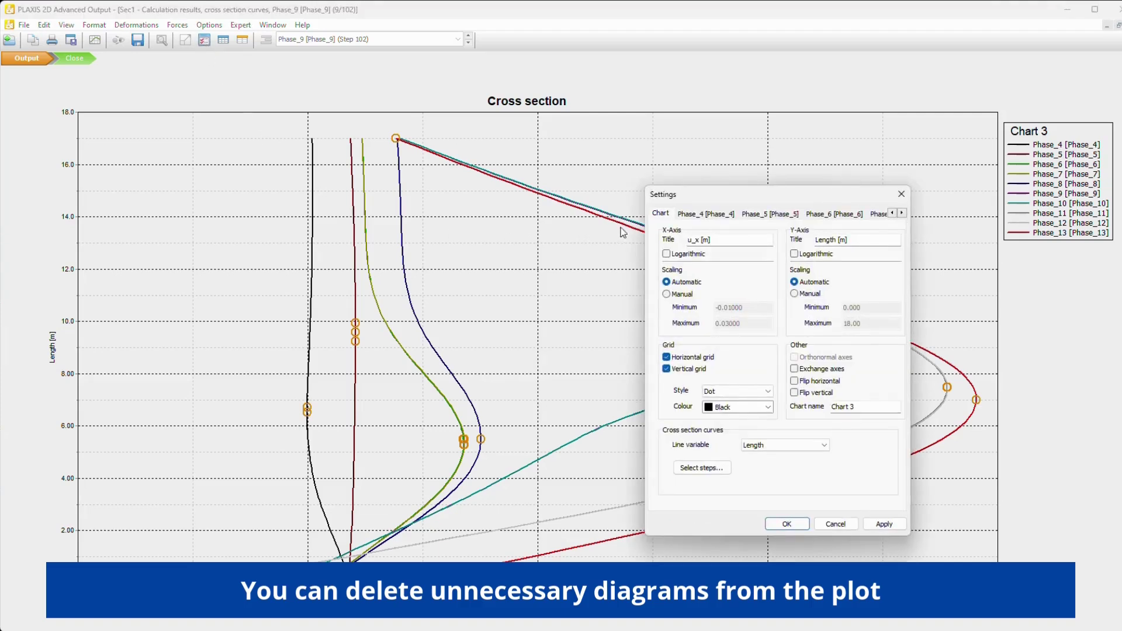
{"action": "left_click", "coordinate": [692, 214]}
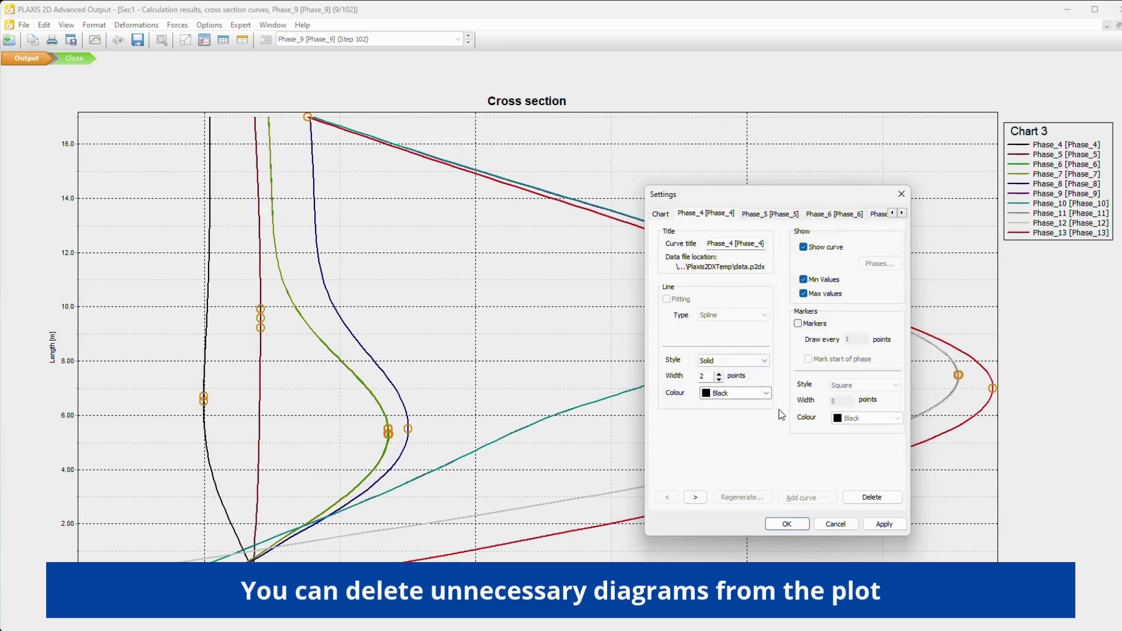
{"action": "left_click", "coordinate": [855, 498]}
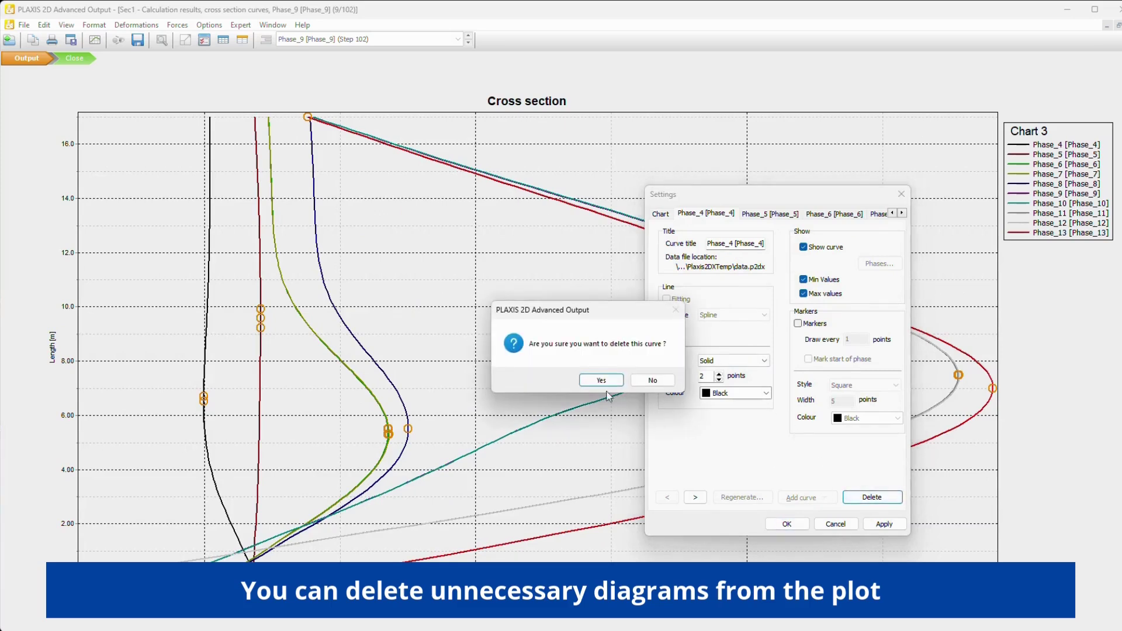
{"action": "left_click", "coordinate": [602, 379]}
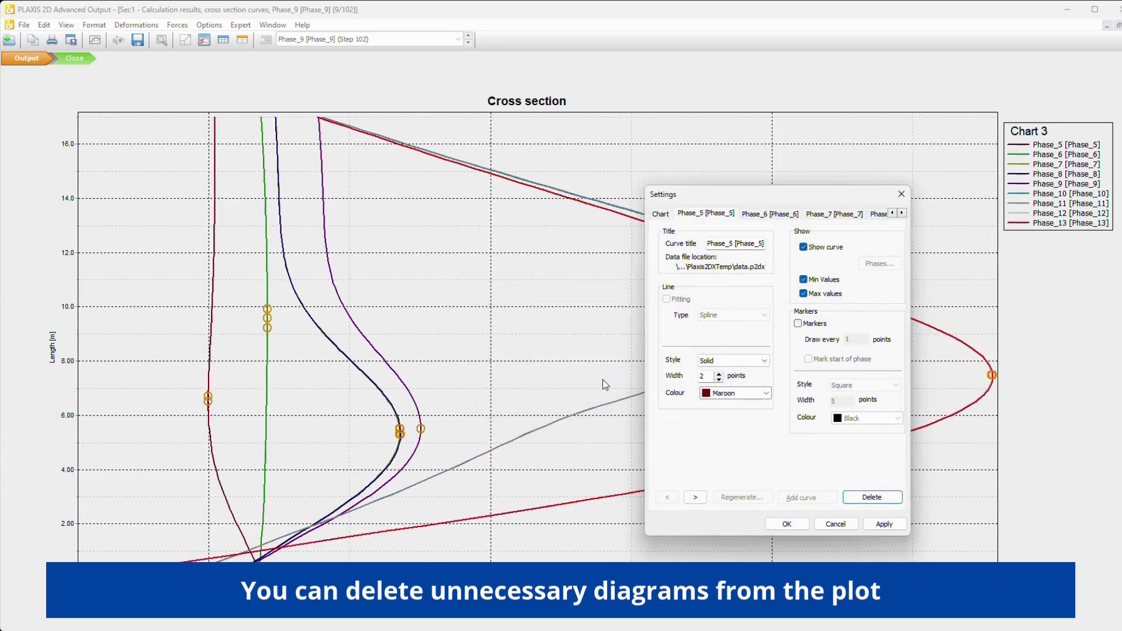
{"action": "left_click", "coordinate": [783, 524]}
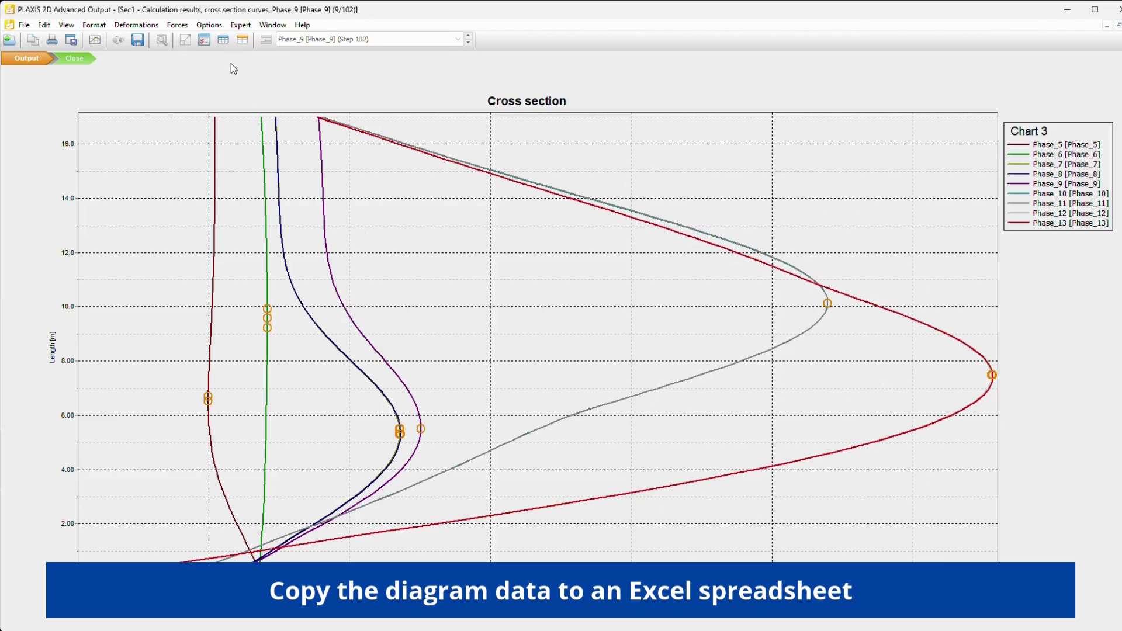
In the curve data table, move Y coordinate beside Phase_4 and copy it through Phase_13
{"action": "left_click", "coordinate": [226, 44]}
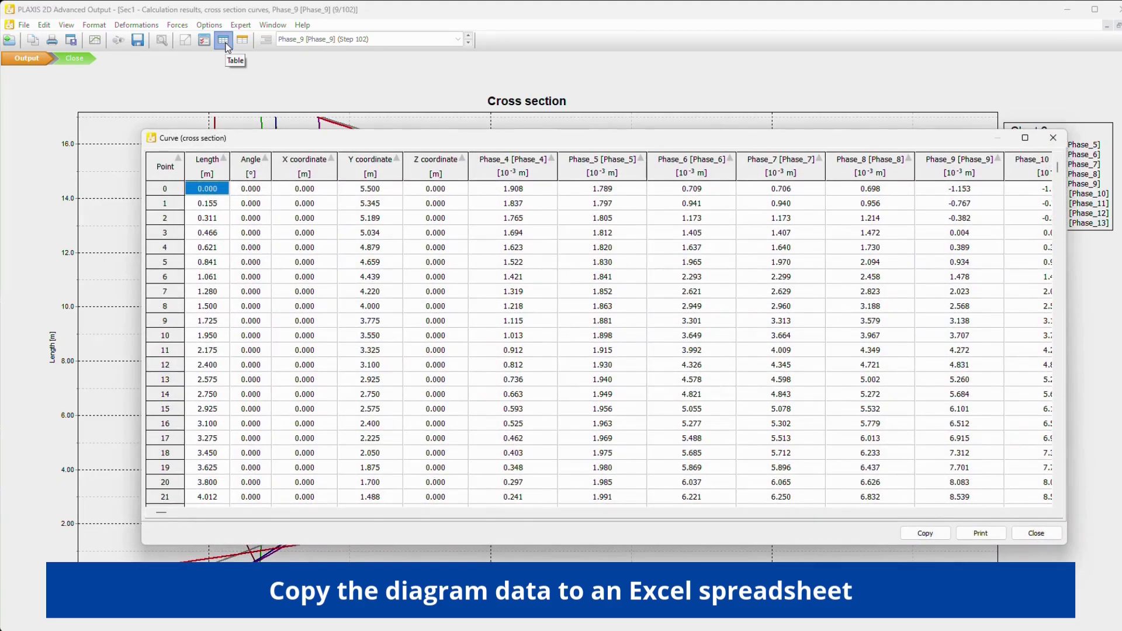
{"action": "left_click_drag", "start_coordinate": [332, 171], "coordinate": [448, 169]}
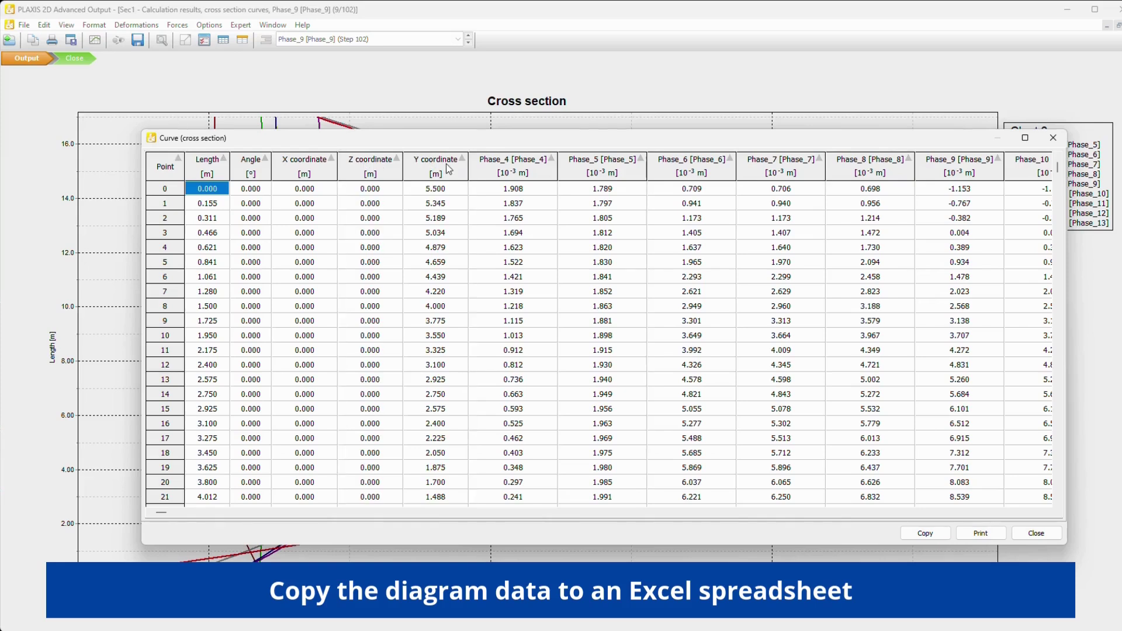
{"action": "left_click", "coordinate": [443, 167]}
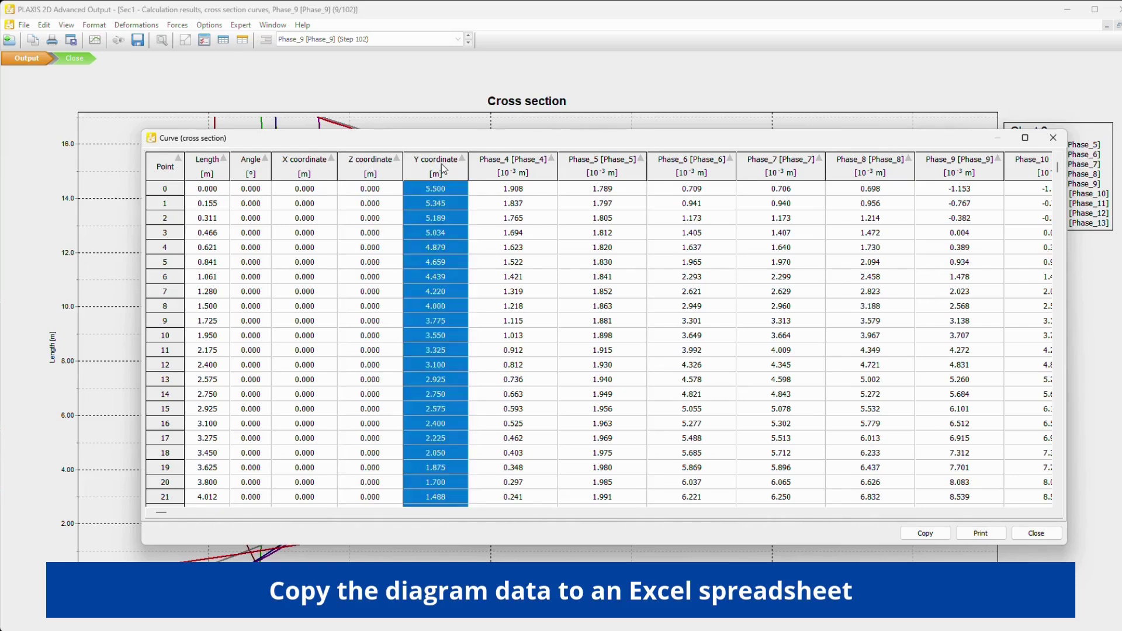
{"action": "left_click_drag", "start_coordinate": [164, 513], "coordinate": [1035, 520]}
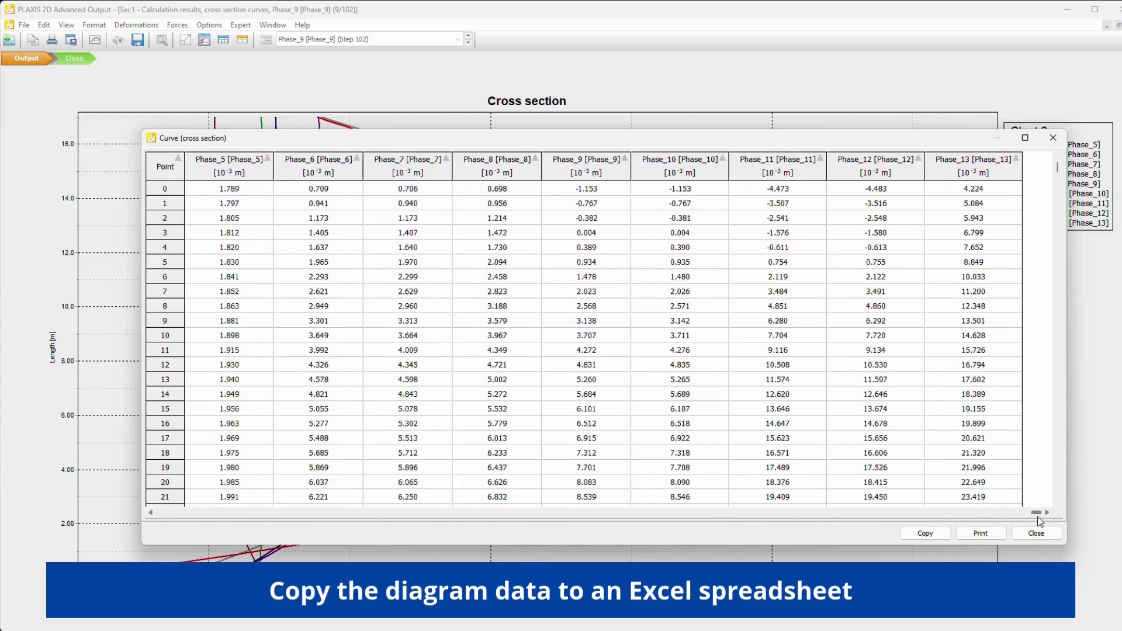
{"action": "left_click", "coordinate": [997, 174], "text": "shift"}
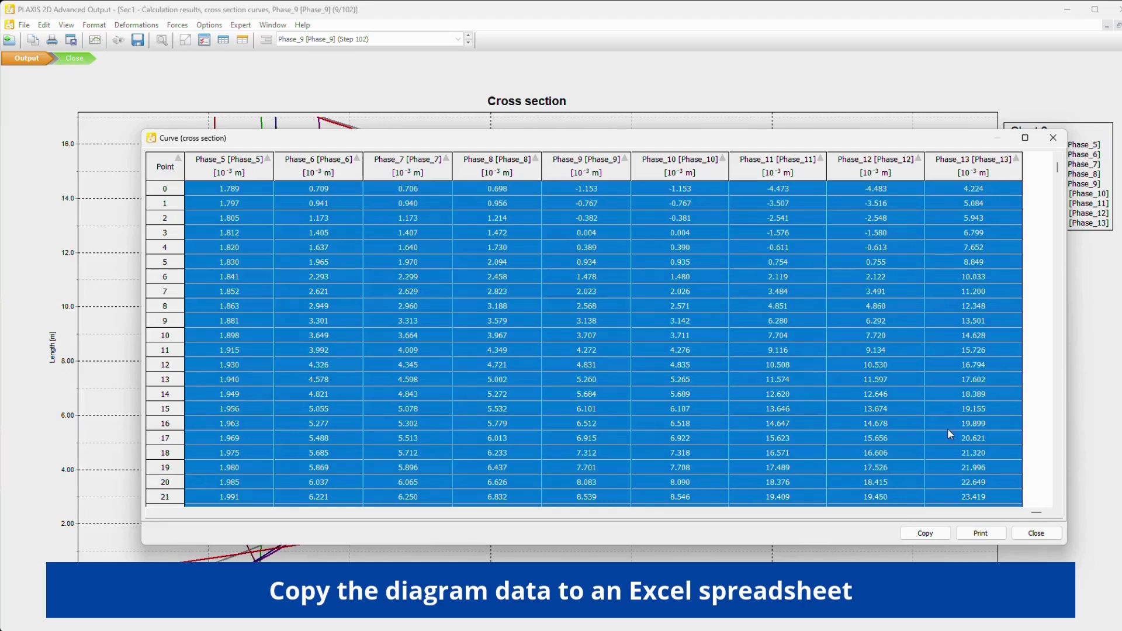
{"action": "left_click", "coordinate": [935, 539]}
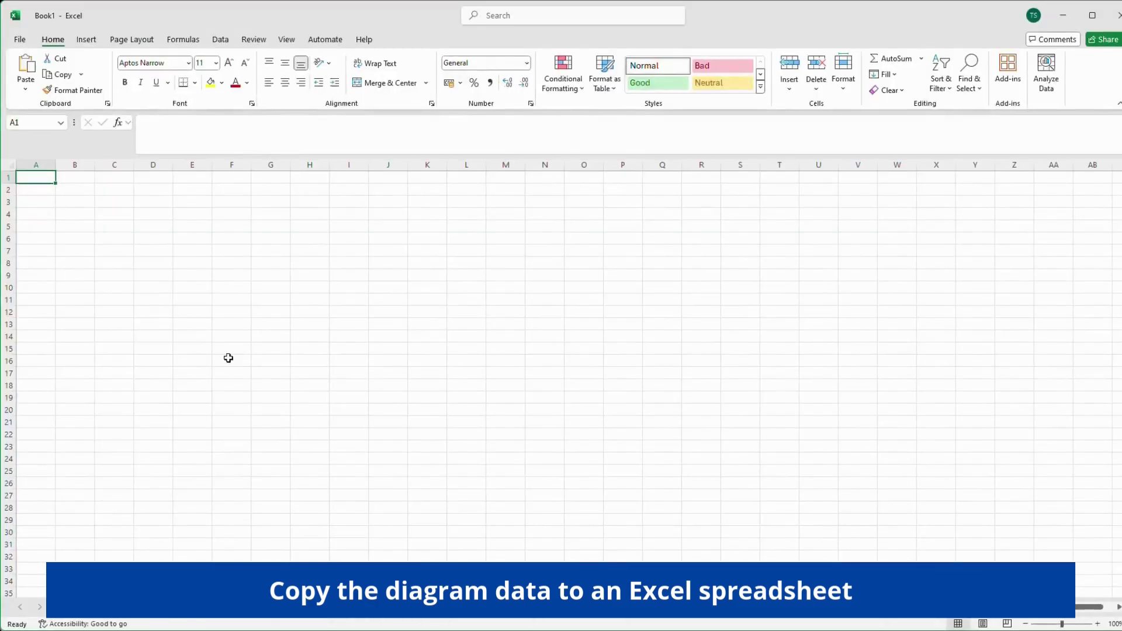
Paste the copied curve table into Excel Book1 starting at cell C4
{"action": "left_click", "coordinate": [120, 214]}
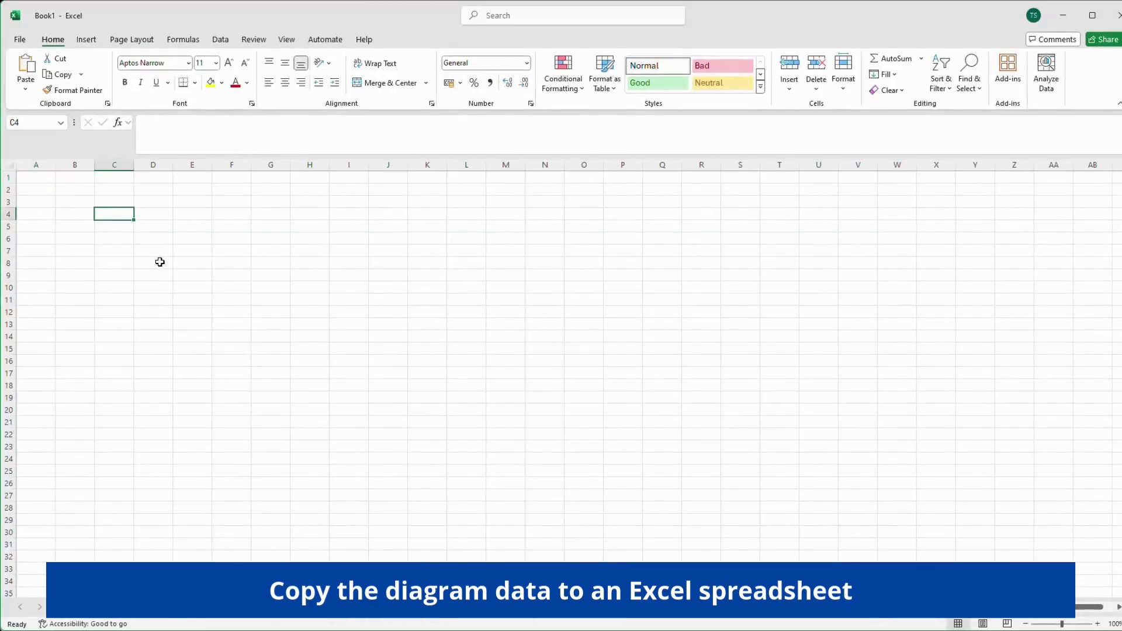
{"action": "key", "text": "ctrl+v"}
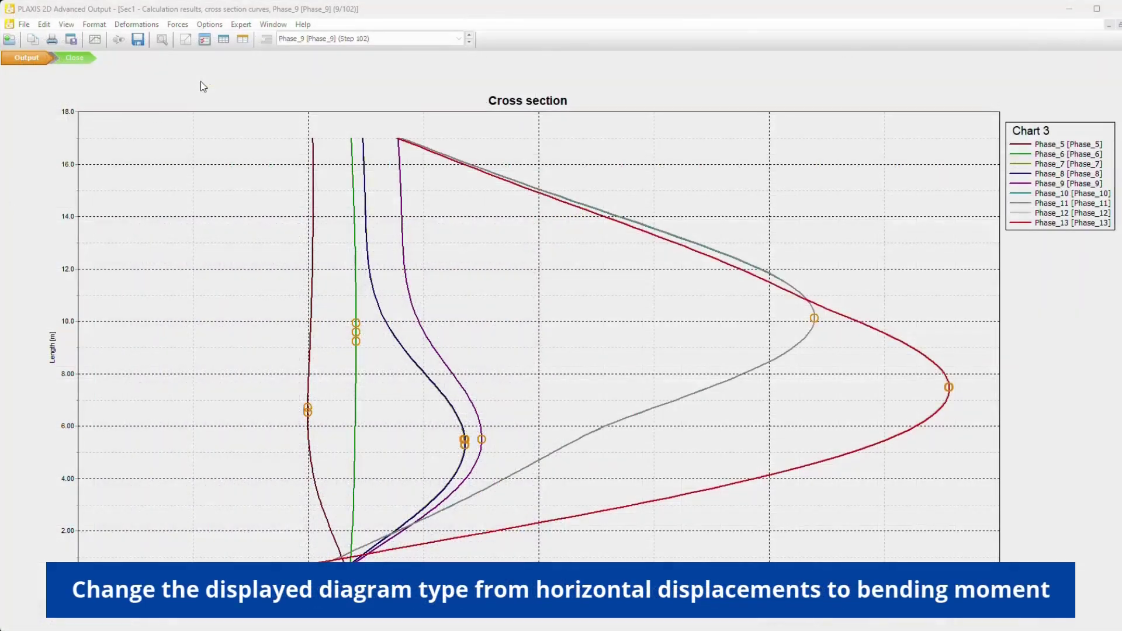
Switch Chart 3 to Forces > Bending moment M for Phase_5 through Phase_13
{"action": "left_click", "coordinate": [178, 25]}
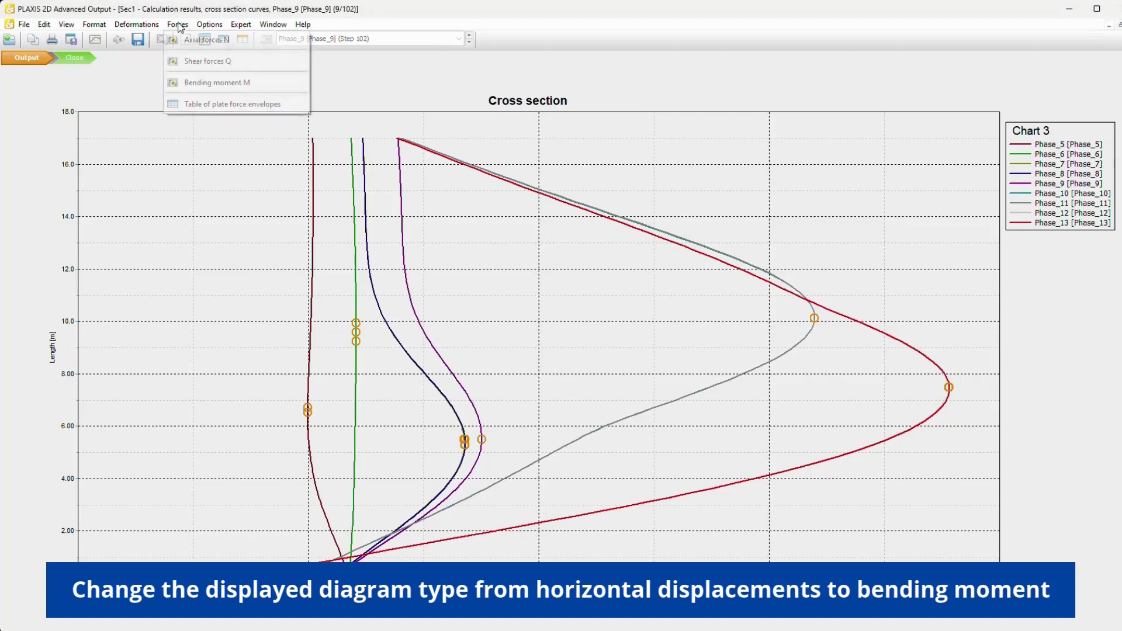
{"action": "left_click", "coordinate": [268, 85]}
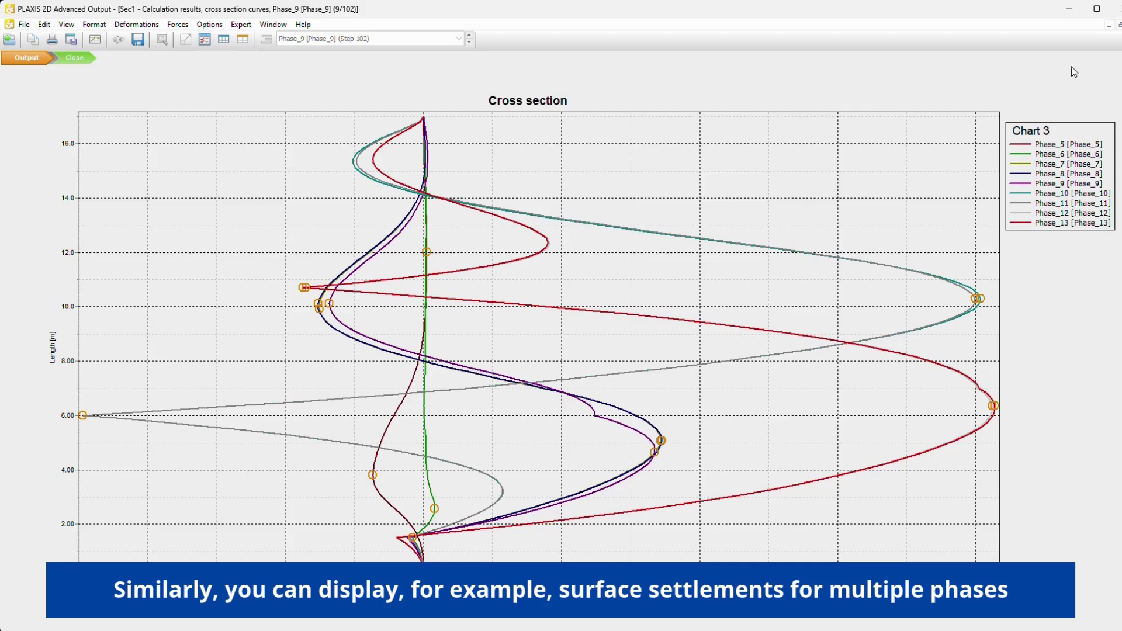
Close the chart without saving and switch to the Phase_9 deformed mesh window
{"action": "left_click", "coordinate": [1119, 9]}
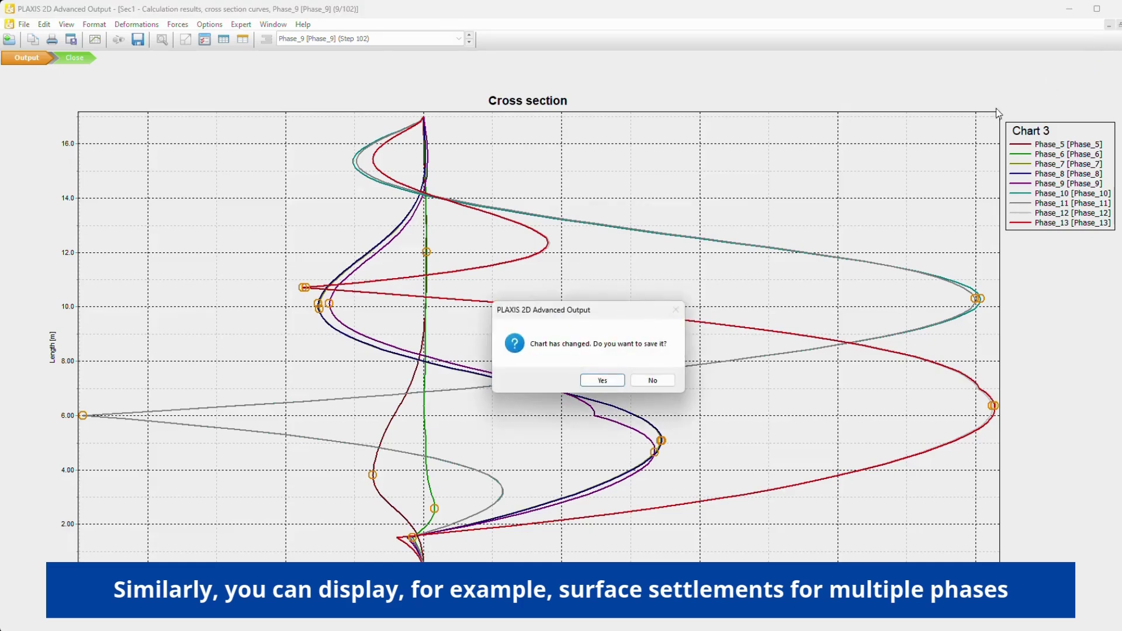
{"action": "left_click", "coordinate": [665, 381]}
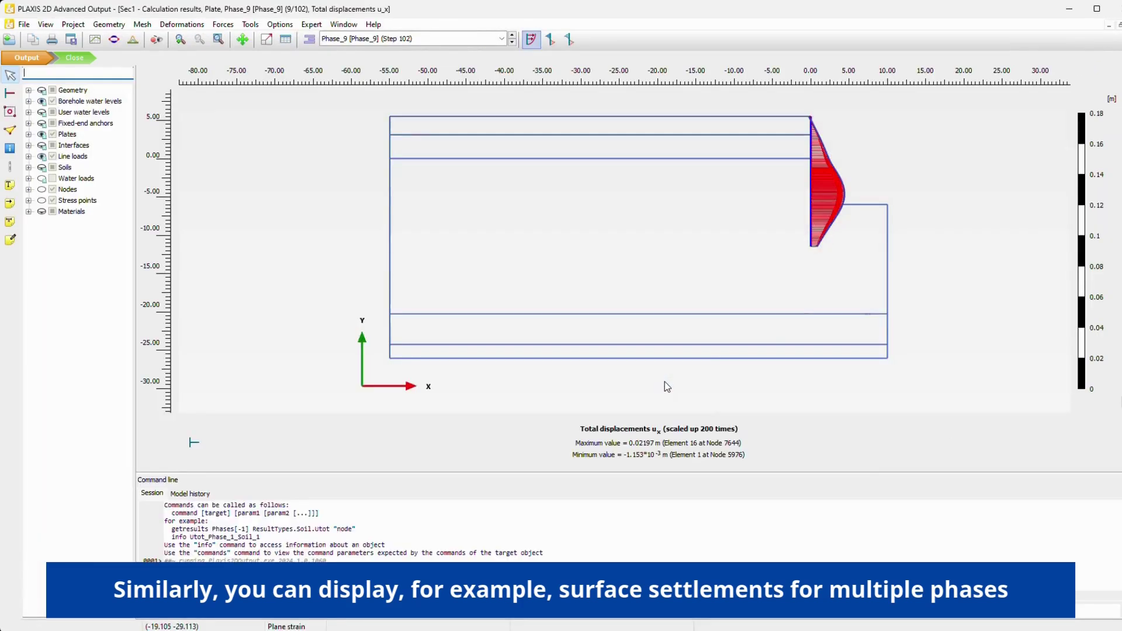
{"action": "left_click", "coordinate": [1119, 23]}
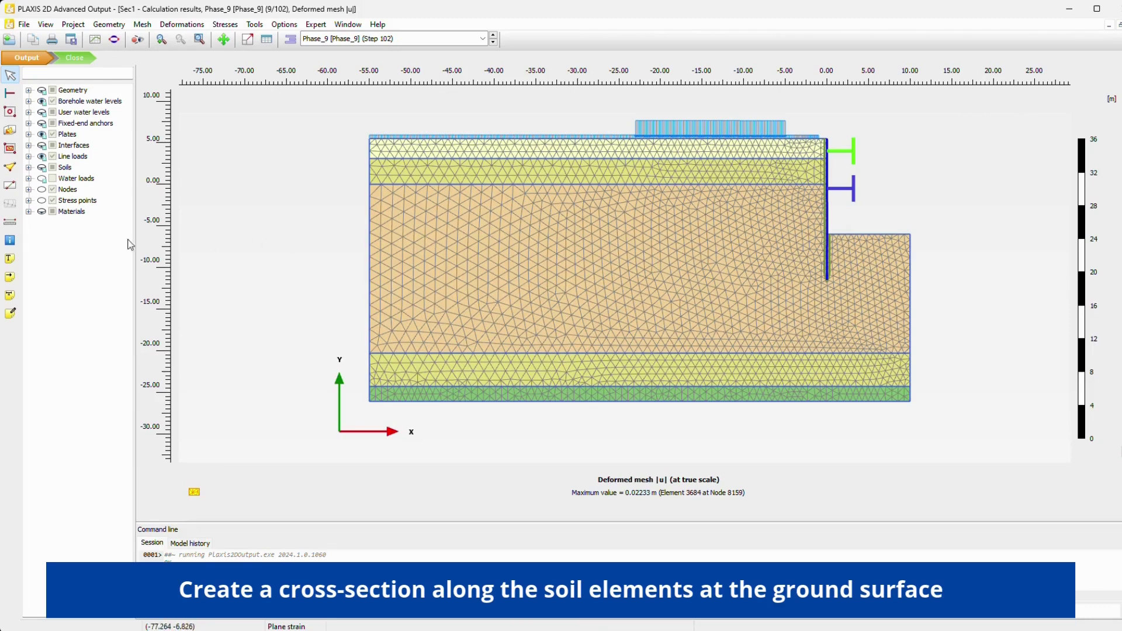
Draw line cross section A-A* along the ground surface, displaying displacements as arrows
{"action": "left_click", "coordinate": [10, 187]}
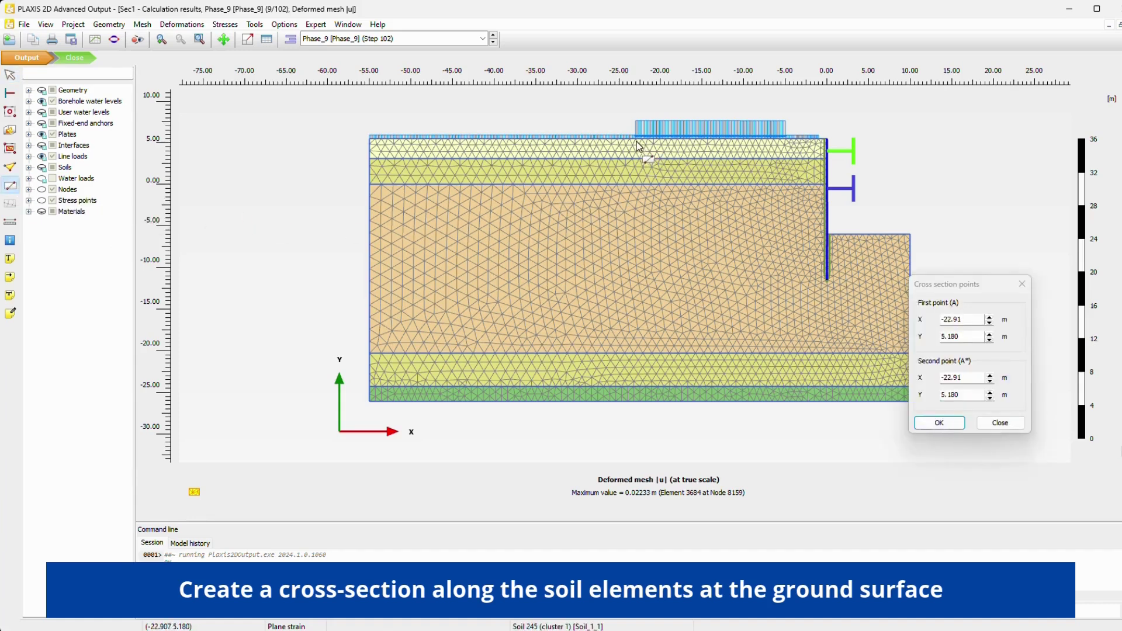
{"action": "left_click_drag", "start_coordinate": [636, 142], "coordinate": [790, 146]}
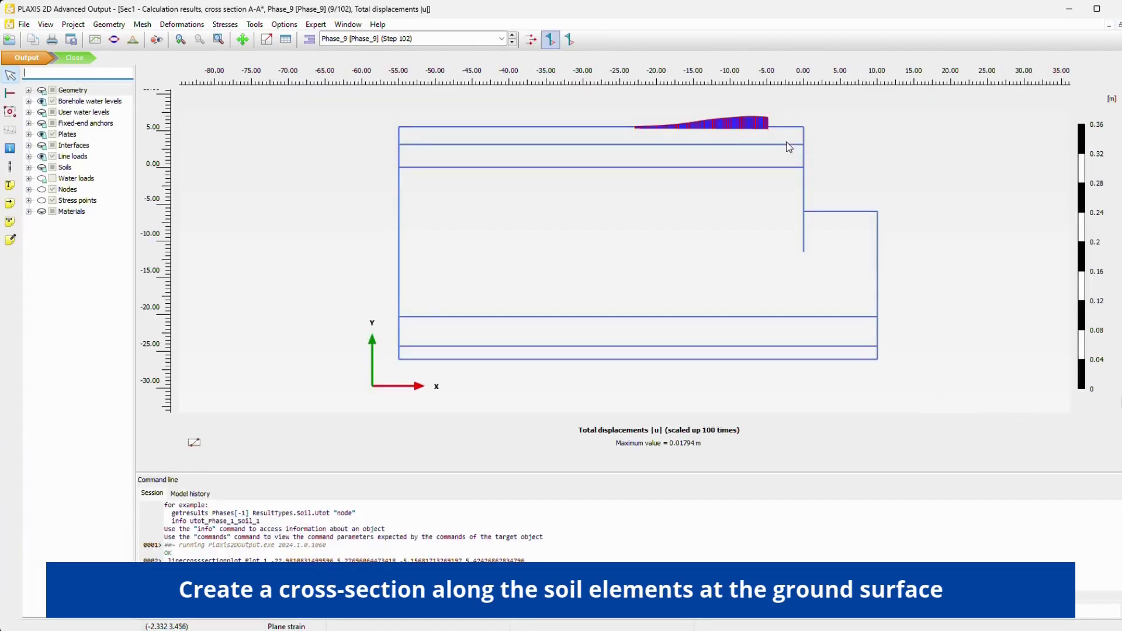
{"action": "left_click", "coordinate": [533, 46]}
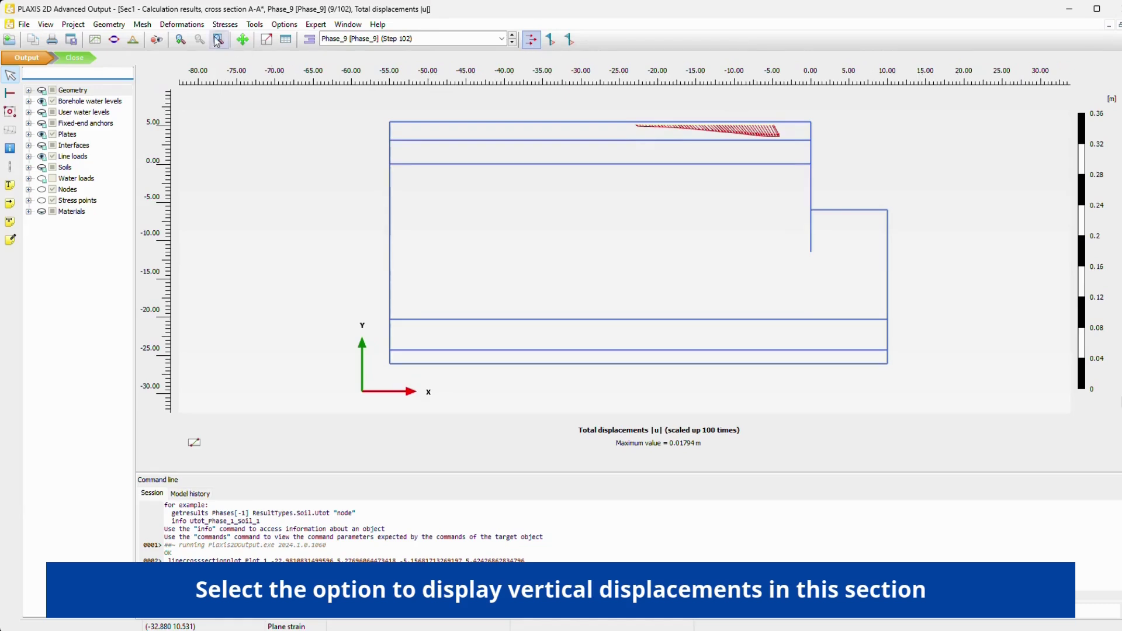
Plot vertical total displacements u_y along section A-A* from Deformations > Total displacements
{"action": "left_click", "coordinate": [198, 30]}
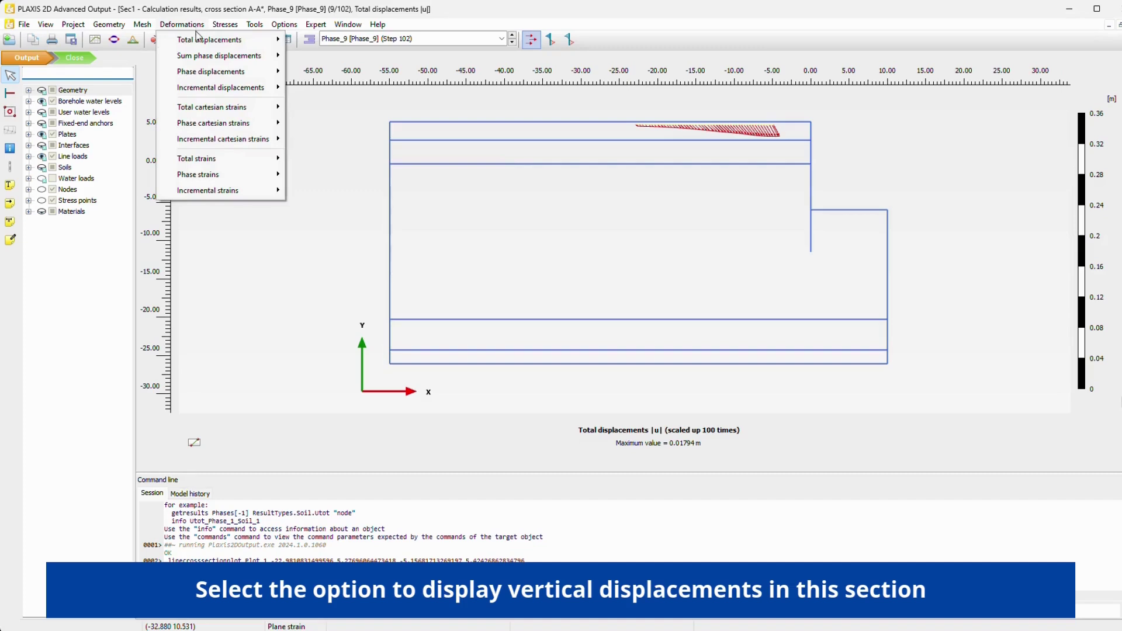
{"action": "mouse_move", "coordinate": [257, 39]}
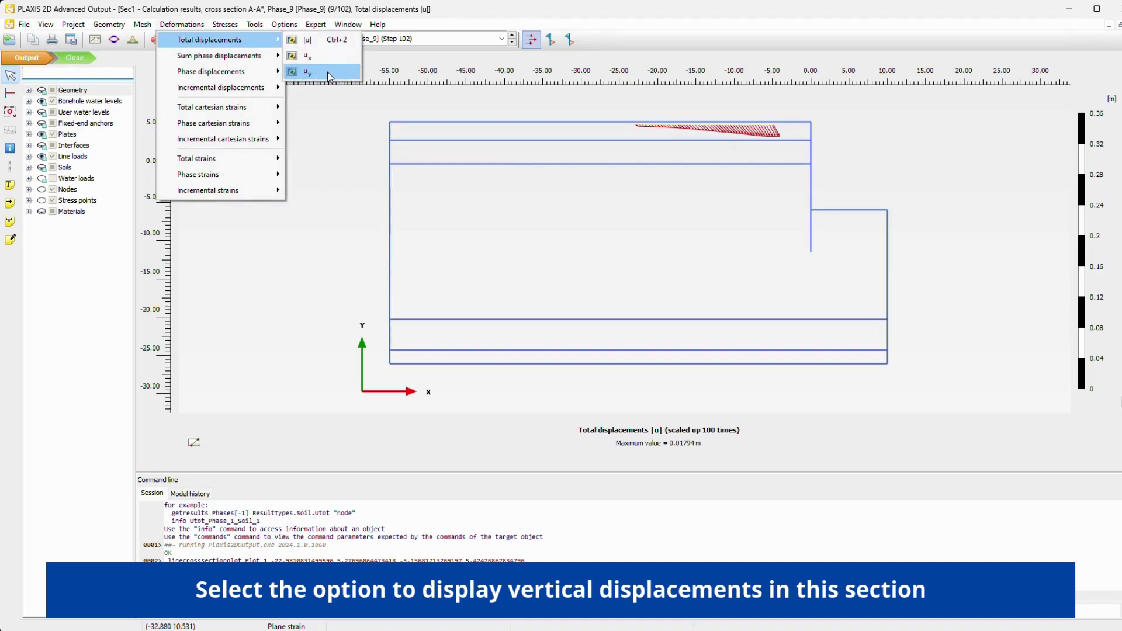
{"action": "left_click", "coordinate": [328, 72]}
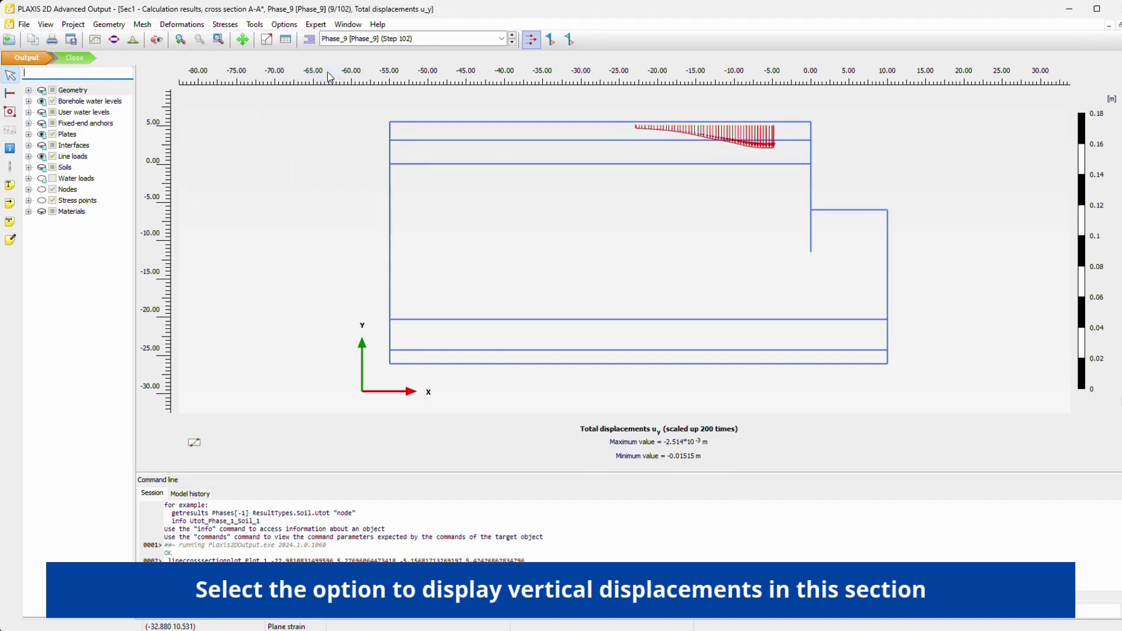